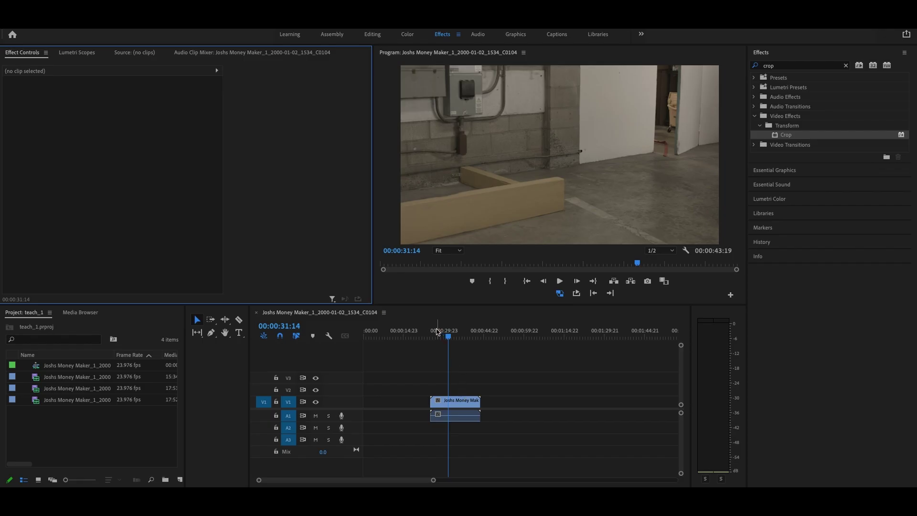
- Preview the footage by playing and scrubbing, then park the playhead at 00:00:32:11
{"action": "key", "text": "space"}
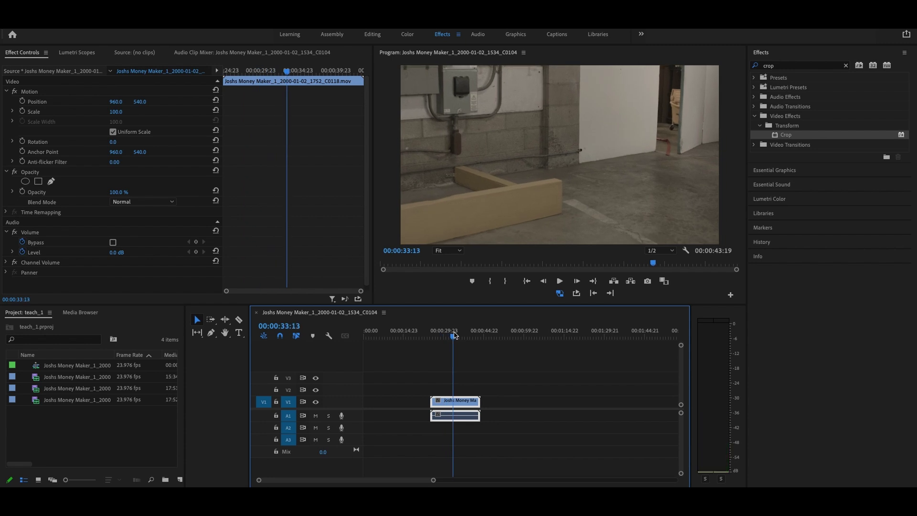
{"action": "left_click_drag", "start_coordinate": [454, 334], "coordinate": [464, 336]}
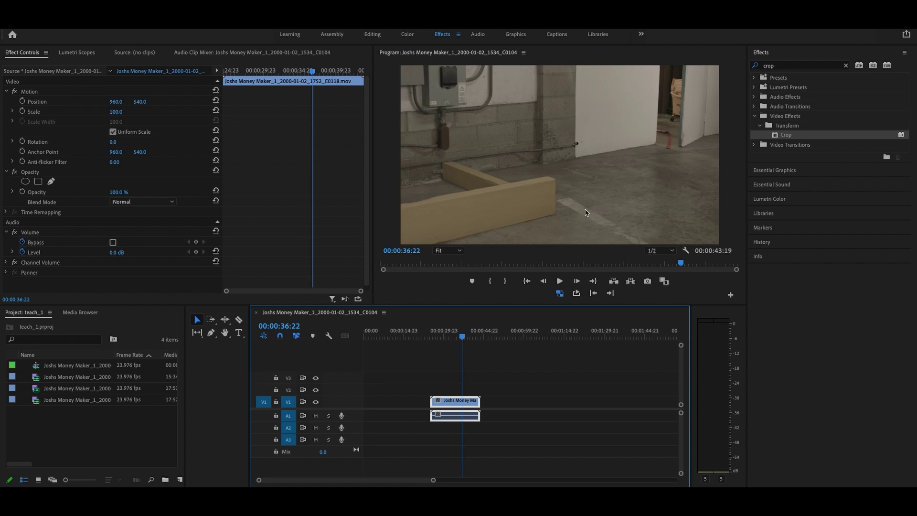
{"action": "left_click", "coordinate": [443, 338]}
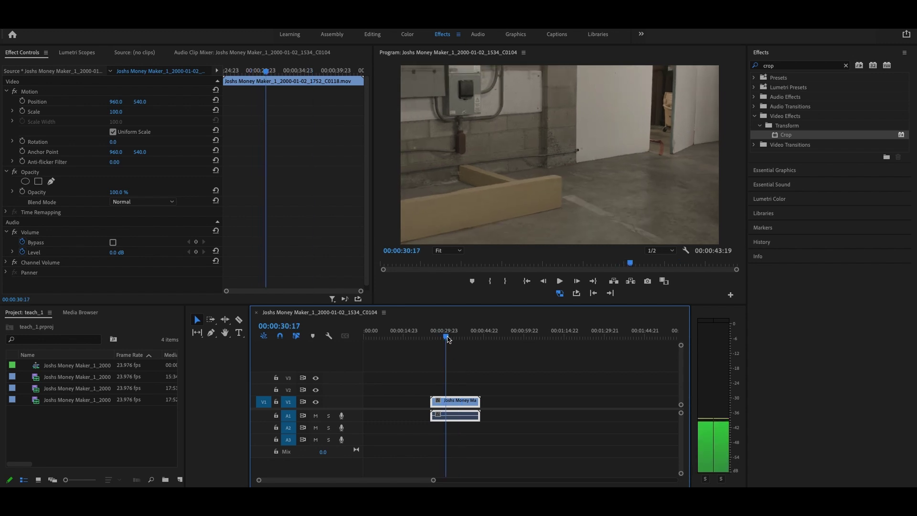
{"action": "left_click", "coordinate": [456, 340]}
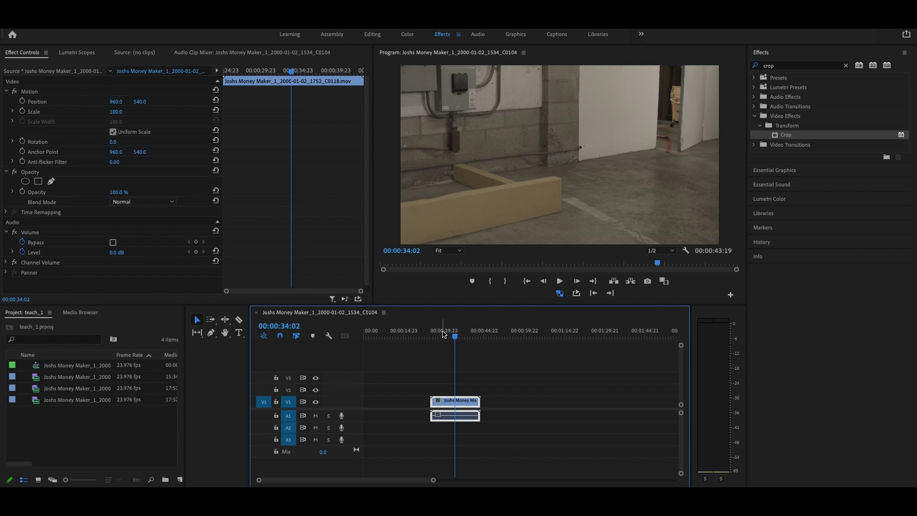
{"action": "mouse_move", "coordinate": [443, 334]}
{"action": "left_mouse_down"}
{"action": "mouse_move", "coordinate": [436, 337]}
{"action": "mouse_move", "coordinate": [452, 336]}
{"action": "left_mouse_up"}
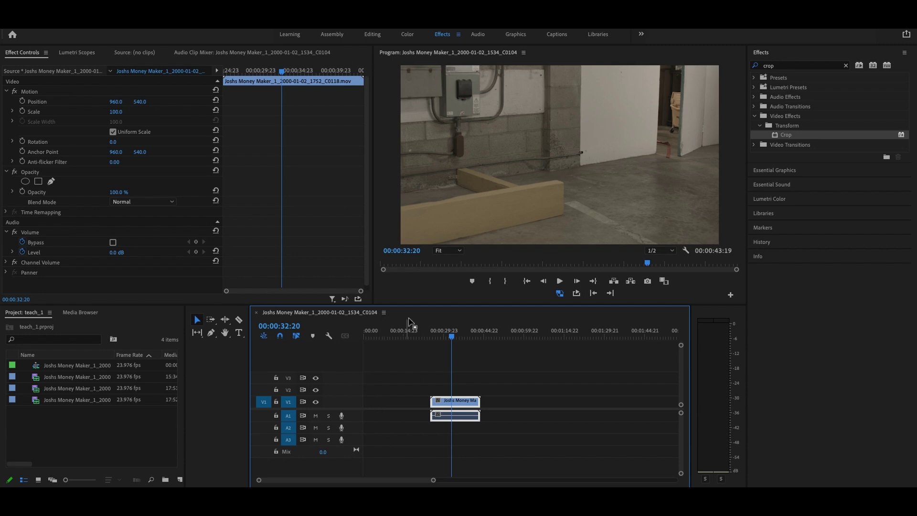
{"action": "key", "text": "space"}
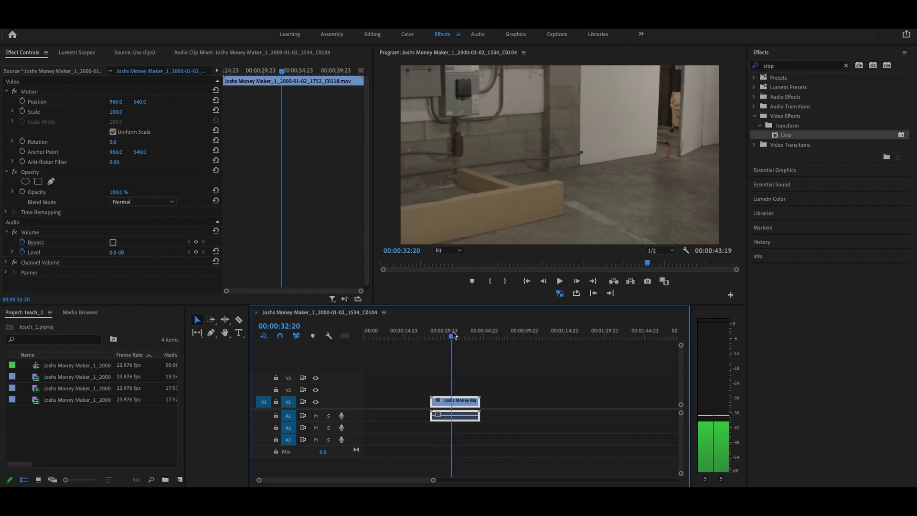
{"action": "key", "text": "space"}
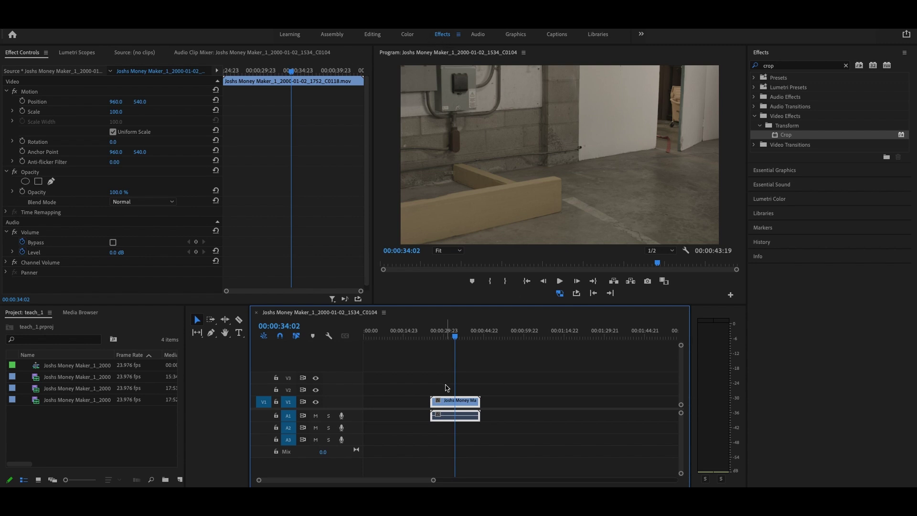
{"action": "left_click", "coordinate": [450, 334]}
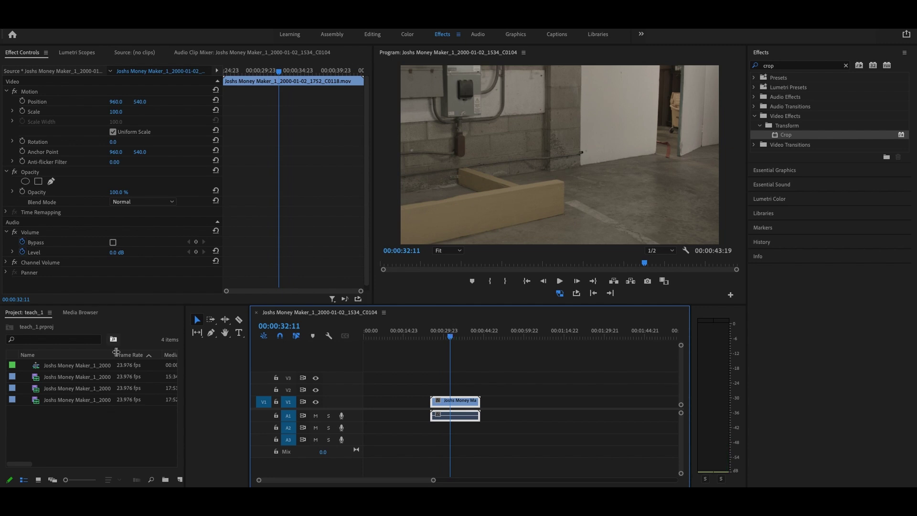
- Create a 1920×1080, 23.976 fps Adjustment Layer in the Project panel via New Item
{"action": "left_click", "coordinate": [92, 435]}
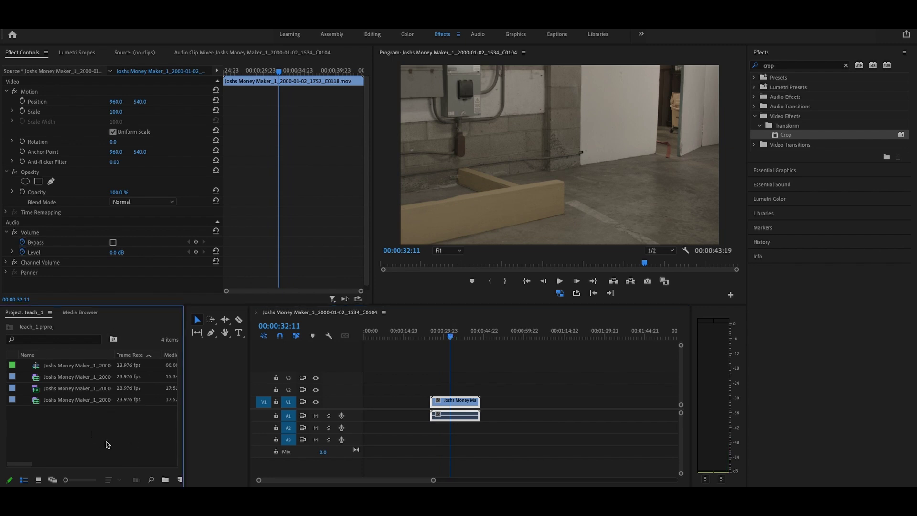
{"action": "right_click", "coordinate": [117, 432]}
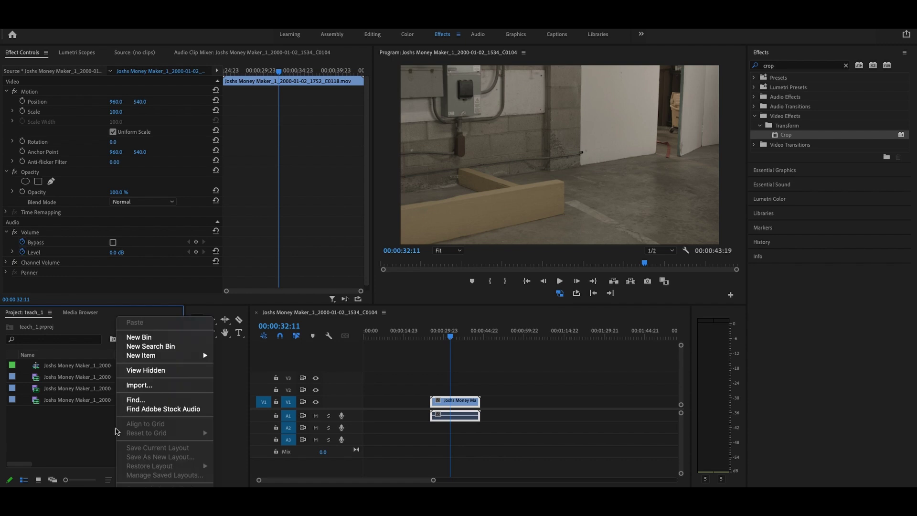
{"action": "mouse_move", "coordinate": [146, 358]}
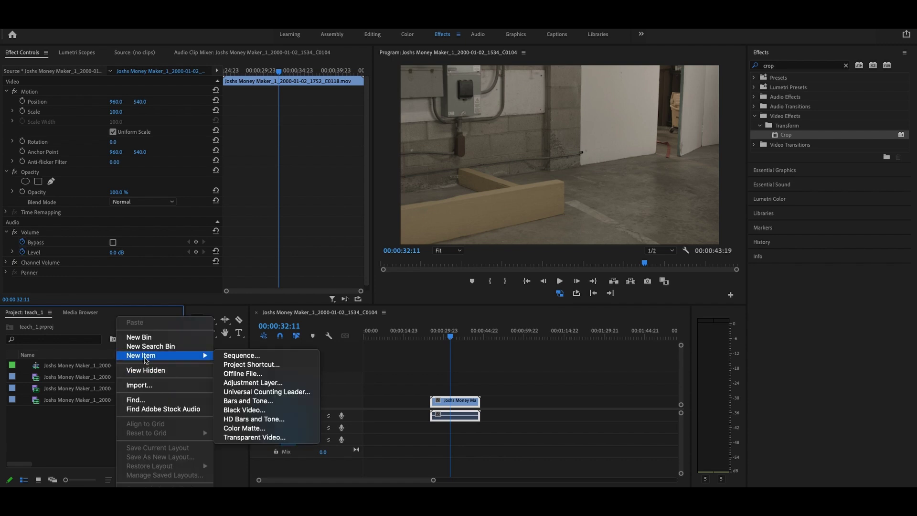
{"action": "left_click", "coordinate": [258, 383]}
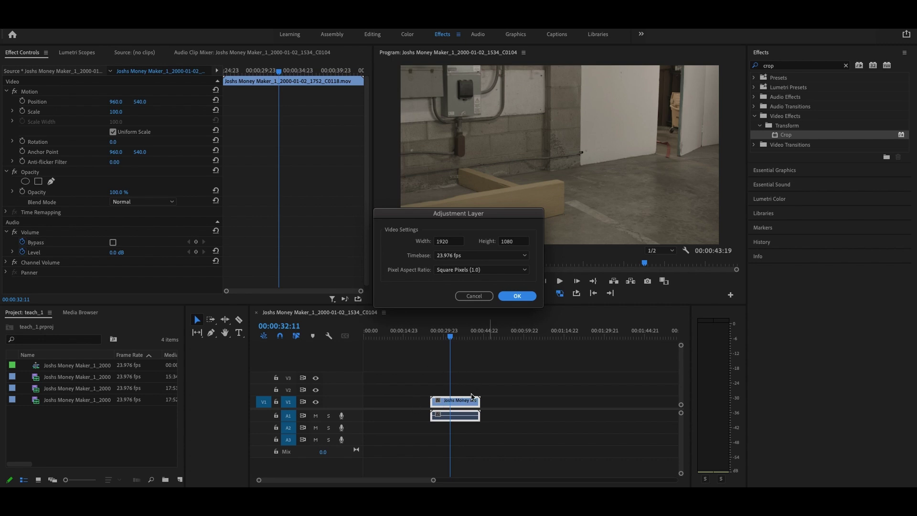
{"action": "left_click", "coordinate": [517, 296]}
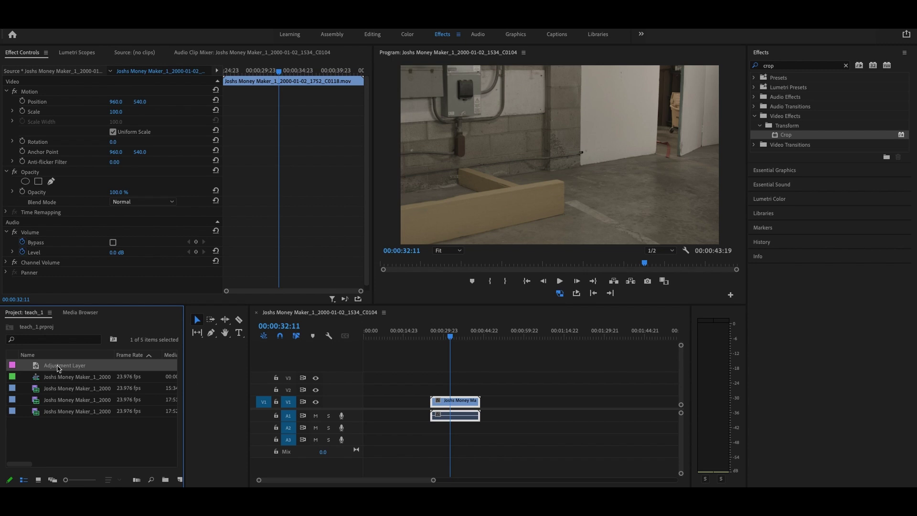
- Drop the Adjustment Layer onto V2 above the footage, extend it to the clip's full length, and select it
{"action": "left_click_drag", "start_coordinate": [60, 367], "coordinate": [430, 390]}
{"action": "mouse_move", "coordinate": [435, 336]}
{"action": "left_mouse_down"}
{"action": "mouse_move", "coordinate": [452, 337]}
{"action": "mouse_move", "coordinate": [440, 337]}
{"action": "left_mouse_up"}
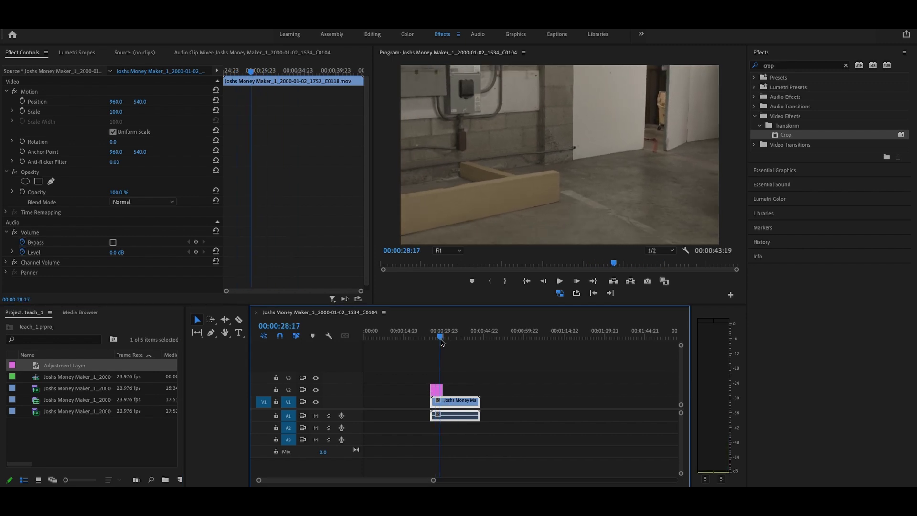
{"action": "left_click_drag", "start_coordinate": [443, 391], "coordinate": [480, 389]}
{"action": "left_click_drag", "start_coordinate": [440, 336], "coordinate": [458, 336]}
{"action": "left_click", "coordinate": [454, 391]}
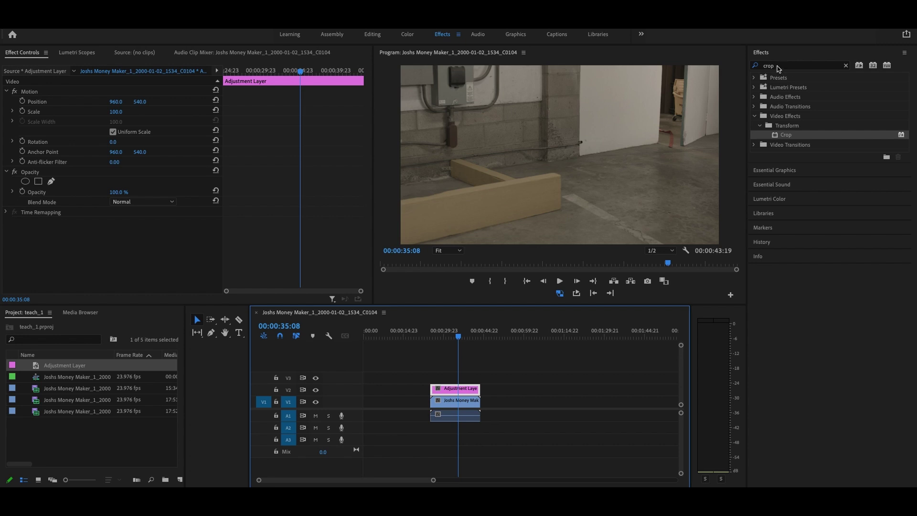
- Search the Effects panel for 'crop' and drop the Crop effect onto the V2 Adjustment Layer
{"action": "double_click", "coordinate": [777, 67]}
{"action": "key", "text": "BackSpace"}
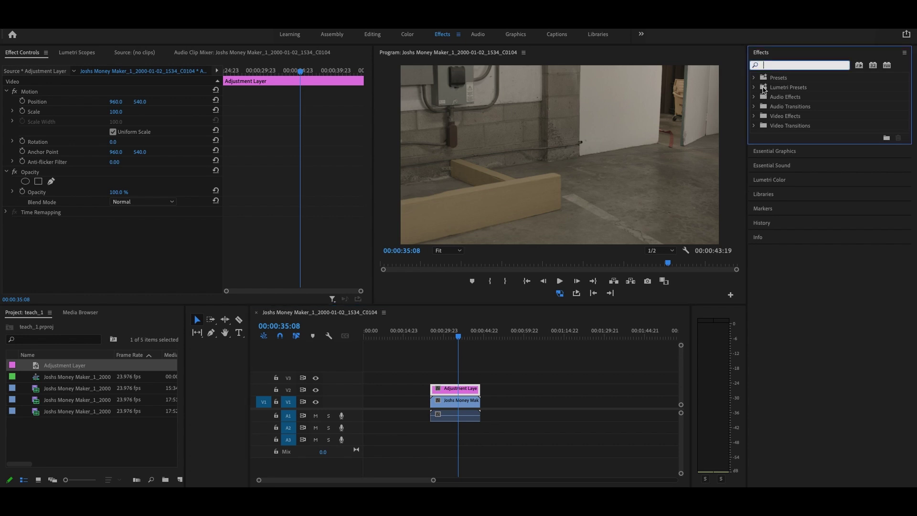
{"action": "type", "text": "crop"}
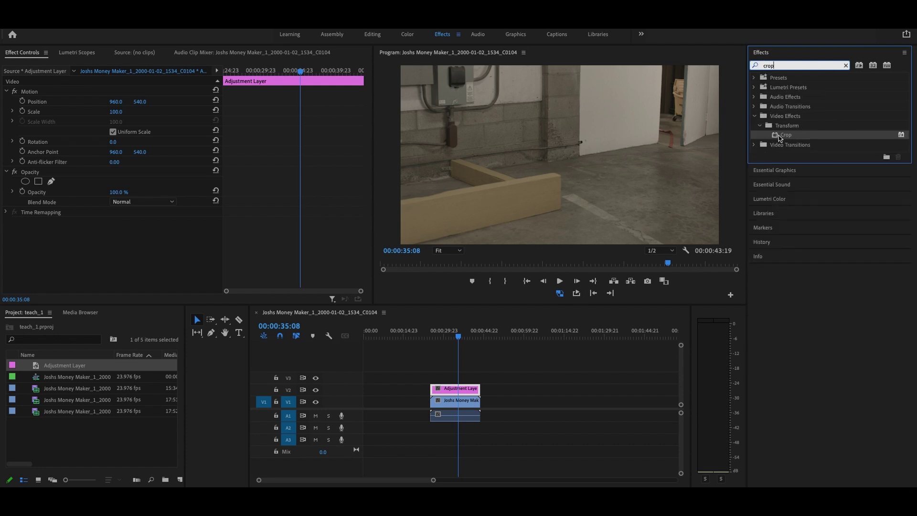
{"action": "left_click_drag", "start_coordinate": [778, 137], "coordinate": [458, 388]}
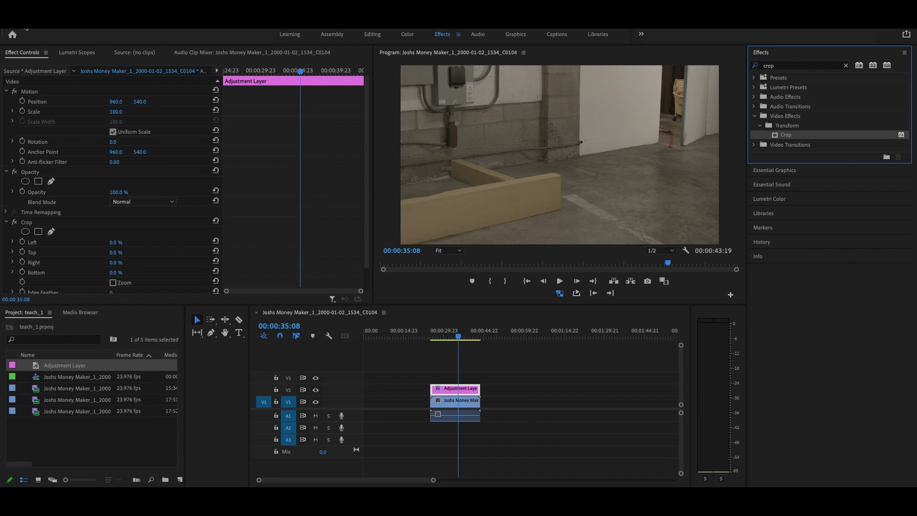
{"action": "left_click", "coordinate": [194, 53]}
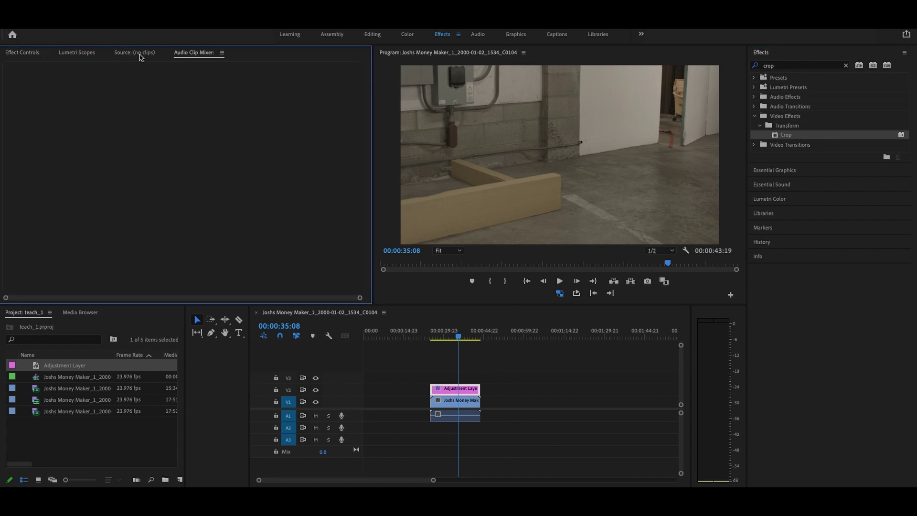
{"action": "left_click", "coordinate": [108, 54]}
{"action": "left_click", "coordinate": [48, 53]}
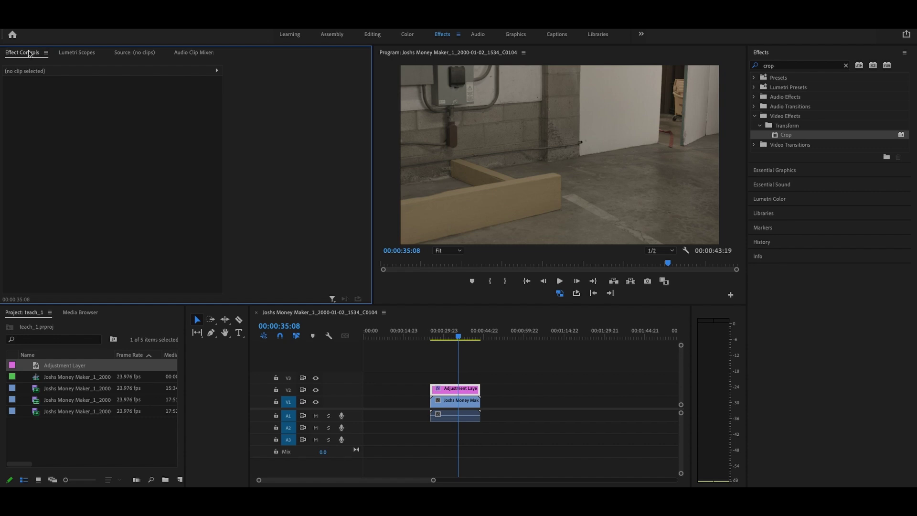
{"action": "left_click", "coordinate": [461, 389]}
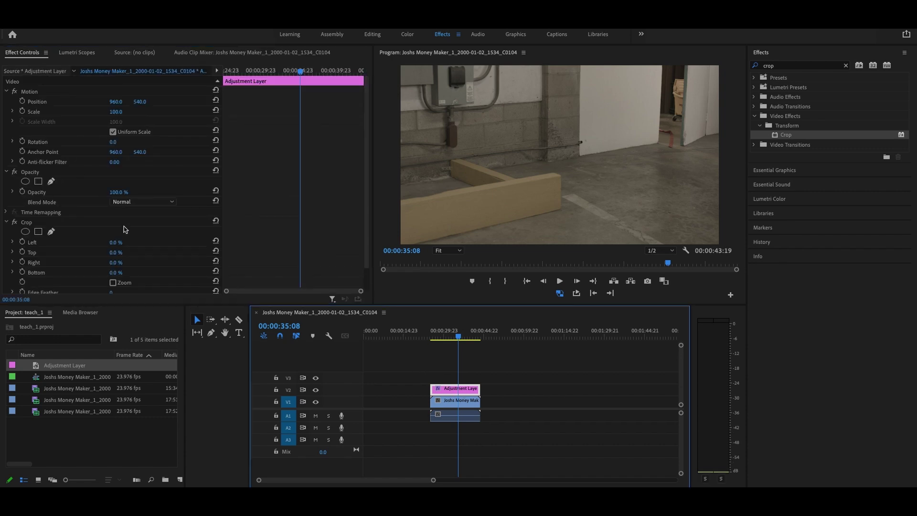
{"action": "scroll", "coordinate": [71, 244], "scroll_direction": "down", "scroll_amount": 1}
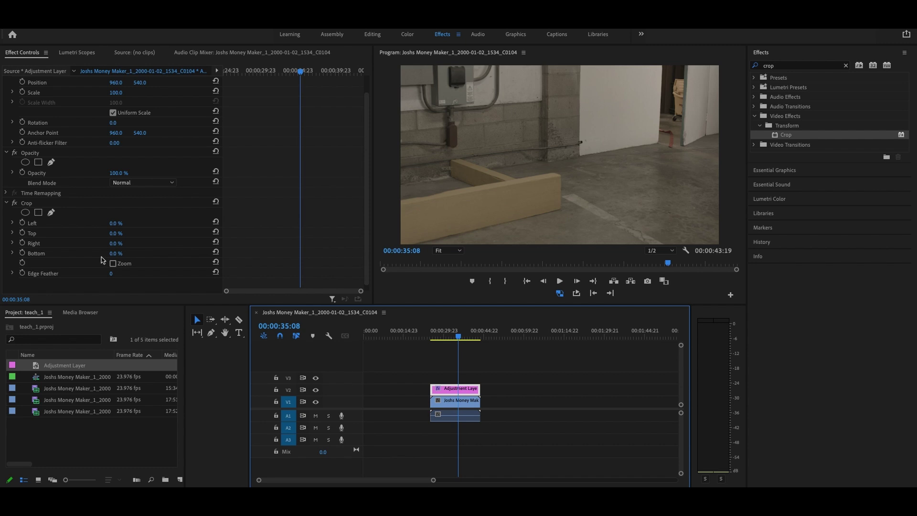
{"action": "left_click", "coordinate": [115, 246]}
{"action": "left_click_drag", "start_coordinate": [116, 246], "coordinate": [136, 246]}
{"action": "left_click", "coordinate": [216, 243]}
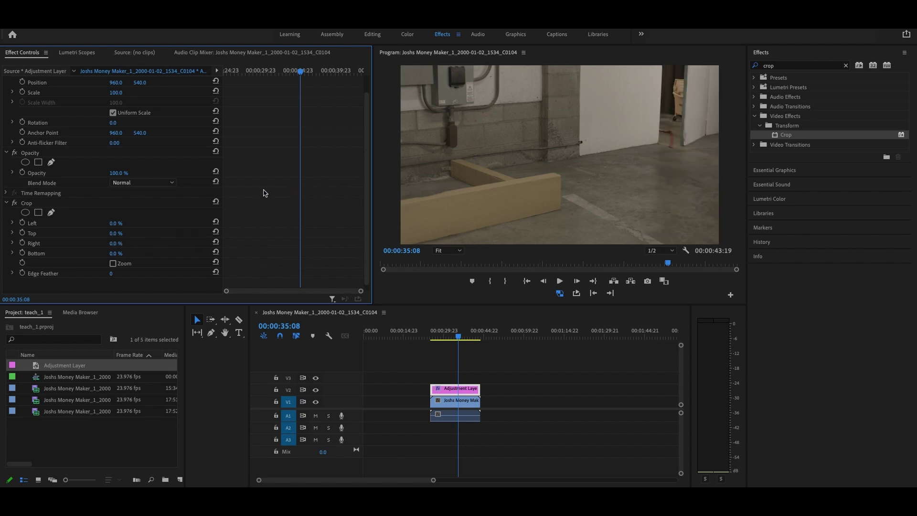
- Try a 12% Left crop, reset it to 0, then set Top and Bottom to 12%
{"action": "left_click", "coordinate": [110, 224]}
{"action": "type", "text": "12"}
{"action": "key", "text": "Return"}
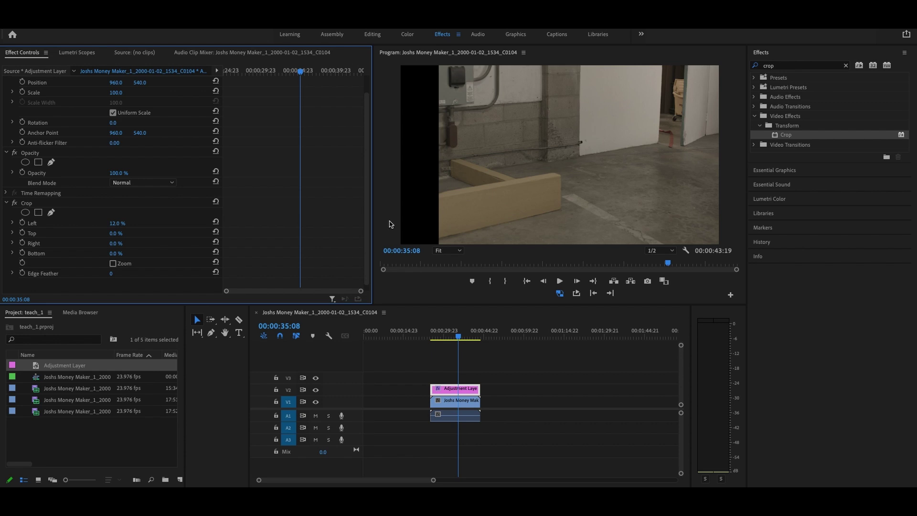
{"action": "left_click", "coordinate": [216, 221]}
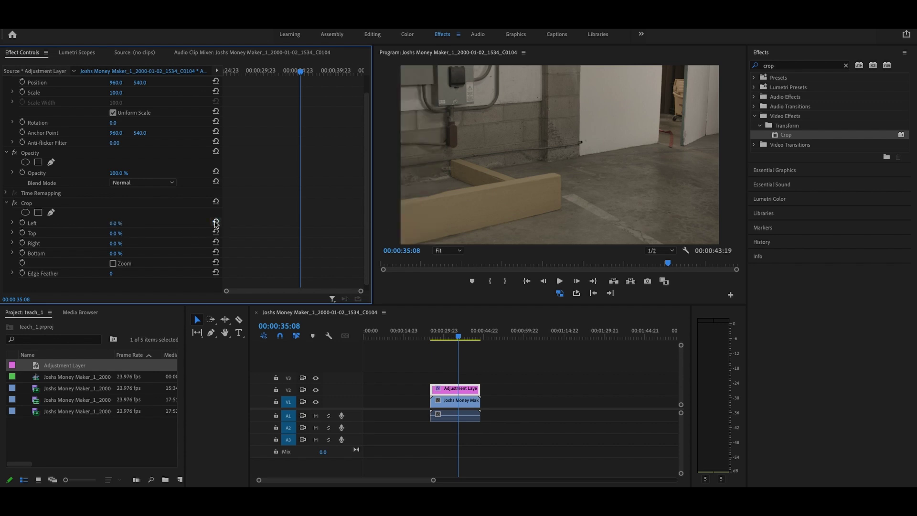
{"action": "left_click", "coordinate": [115, 233]}
{"action": "type", "text": "12"}
{"action": "key", "text": "Return"}
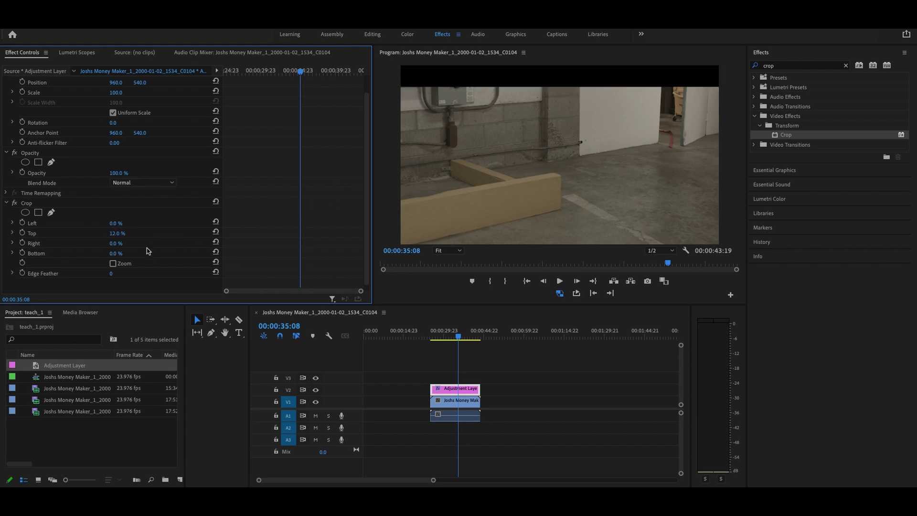
{"action": "left_click", "coordinate": [115, 253]}
{"action": "type", "text": "12"}
{"action": "key", "text": "Return"}
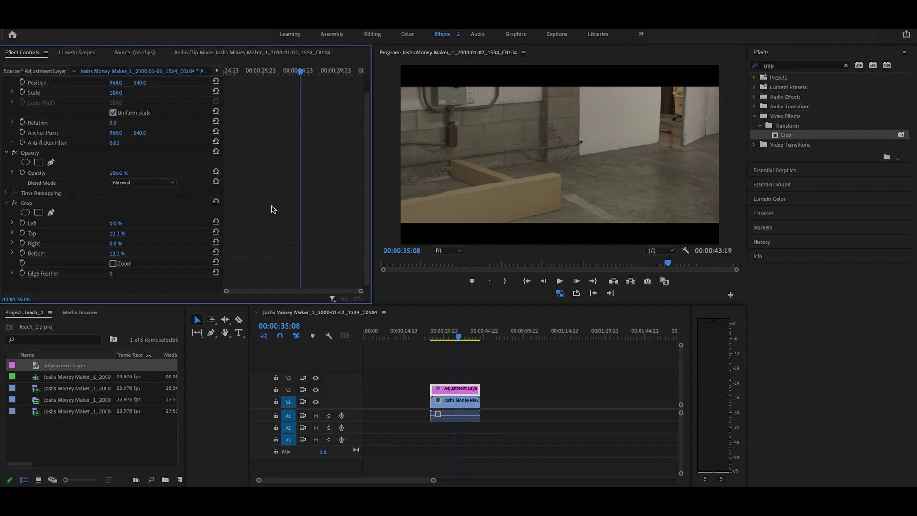
- Increase the Top and Bottom crop to 13% and return the playhead to review
{"action": "left_click", "coordinate": [122, 233]}
{"action": "type", "text": "13"}
{"action": "key", "text": "Return"}
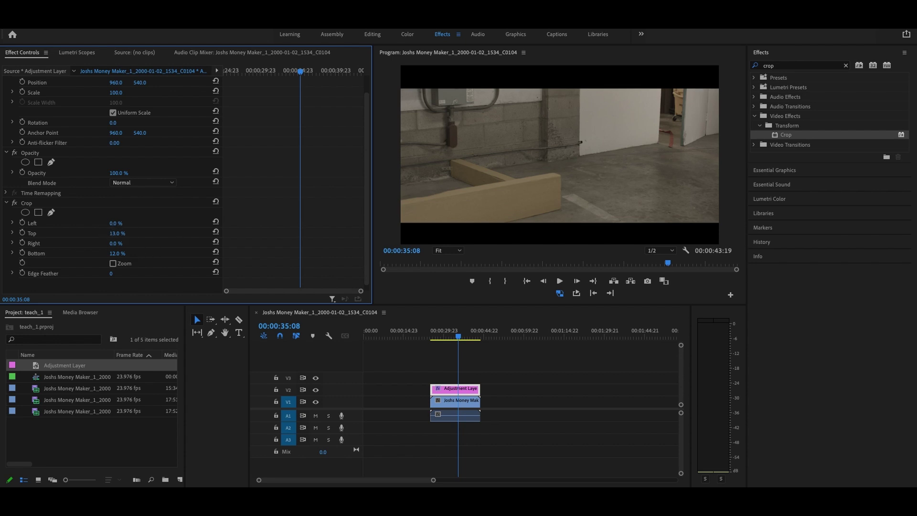
{"action": "left_click", "coordinate": [116, 254]}
{"action": "type", "text": "13"}
{"action": "key", "text": "Return"}
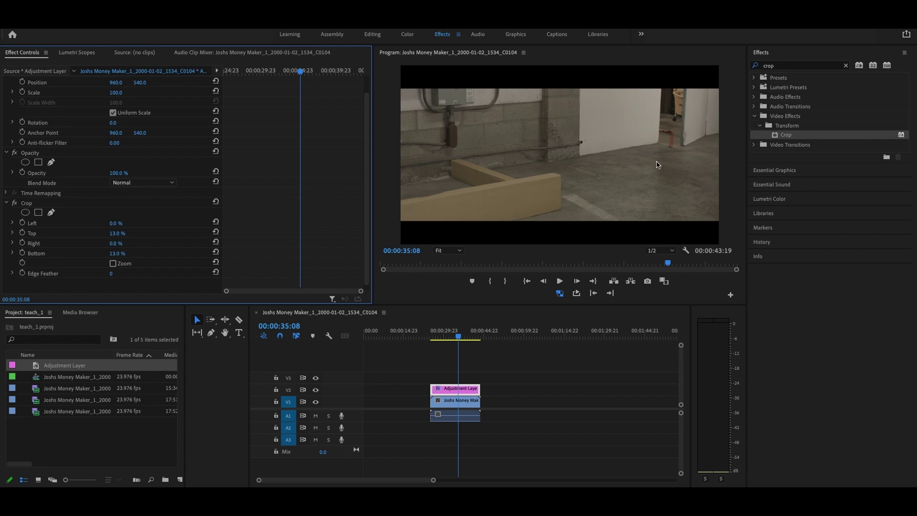
{"action": "left_click", "coordinate": [442, 336]}
{"action": "key", "text": "space"}
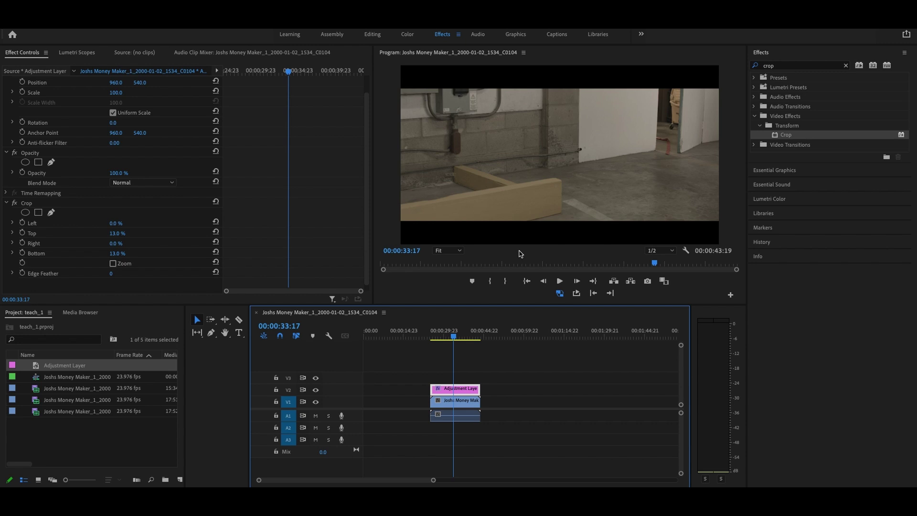
{"action": "key", "text": "space"}
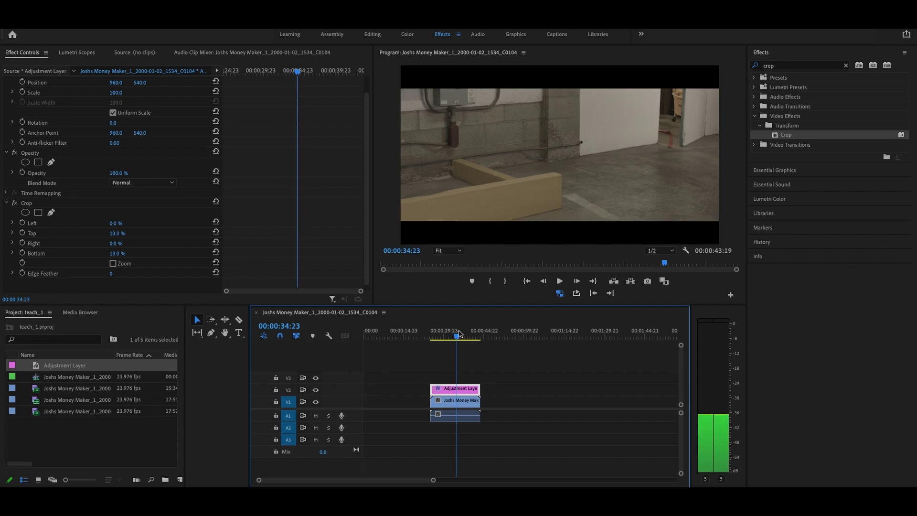
- Move the V1 footage to Position Y 661 (960, 661) and scrub through to check framing
{"action": "key", "text": "space"}
{"action": "left_click", "coordinate": [466, 407]}
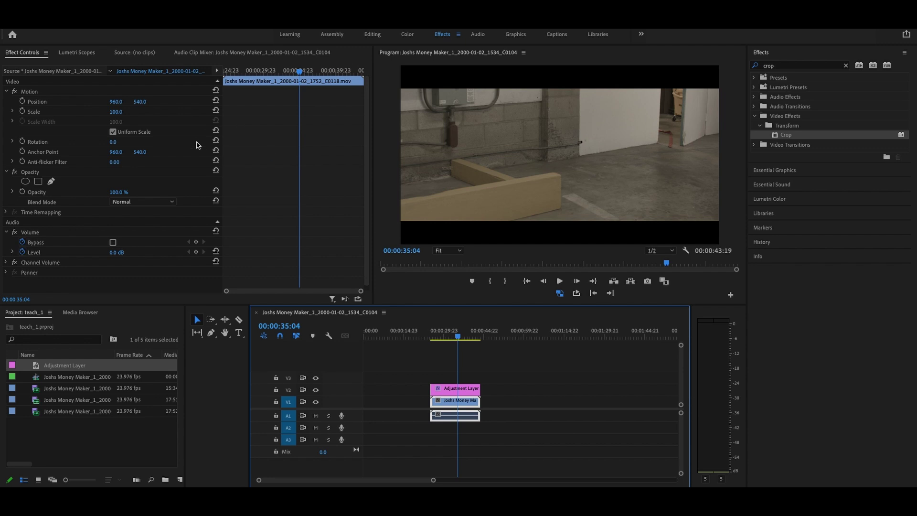
{"action": "left_click", "coordinate": [140, 103]}
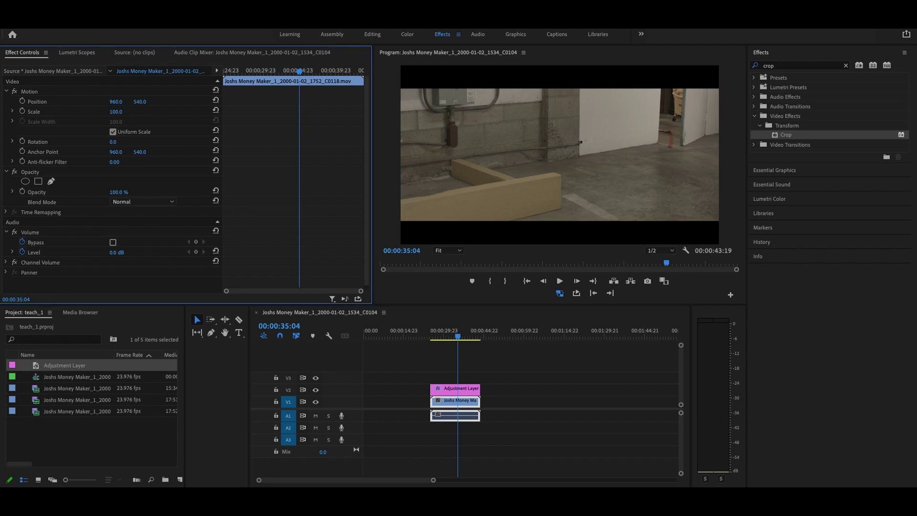
{"action": "left_click_drag", "start_coordinate": [140, 103], "coordinate": [198, 103]}
{"action": "left_click", "coordinate": [442, 332]}
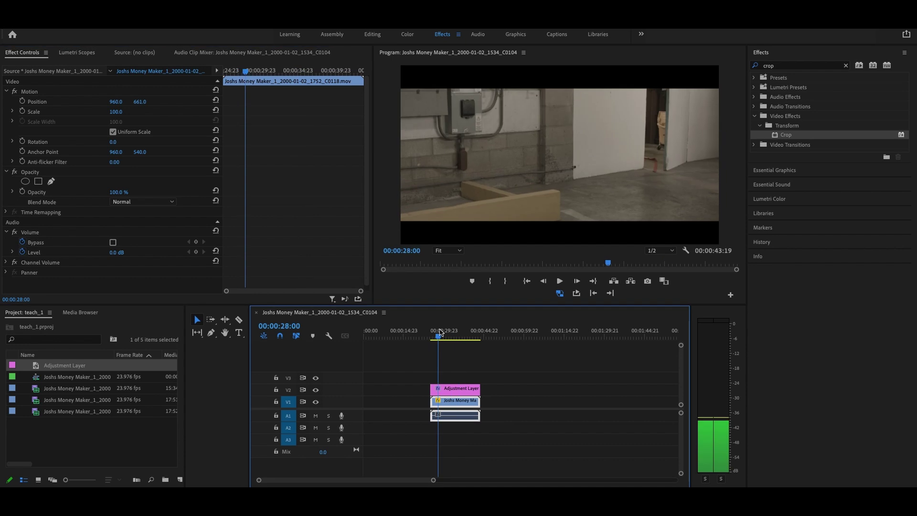
{"action": "left_click_drag", "start_coordinate": [442, 332], "coordinate": [464, 342]}
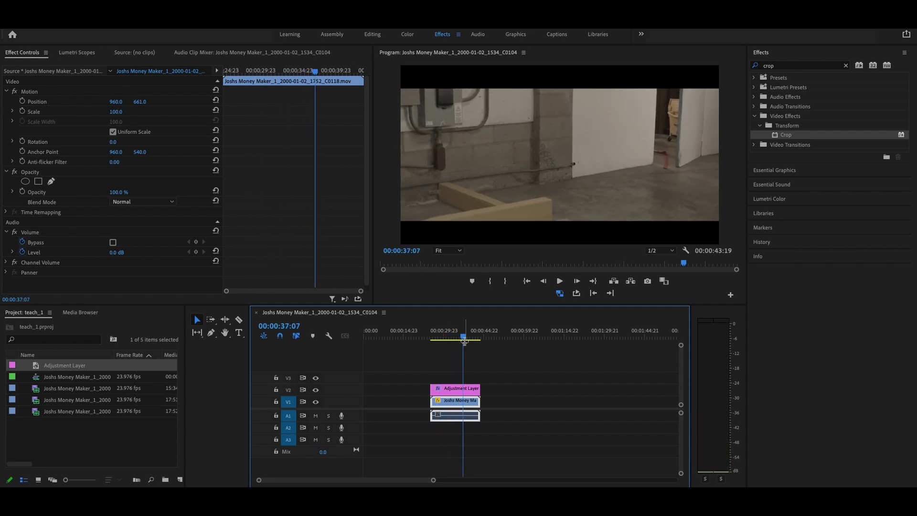